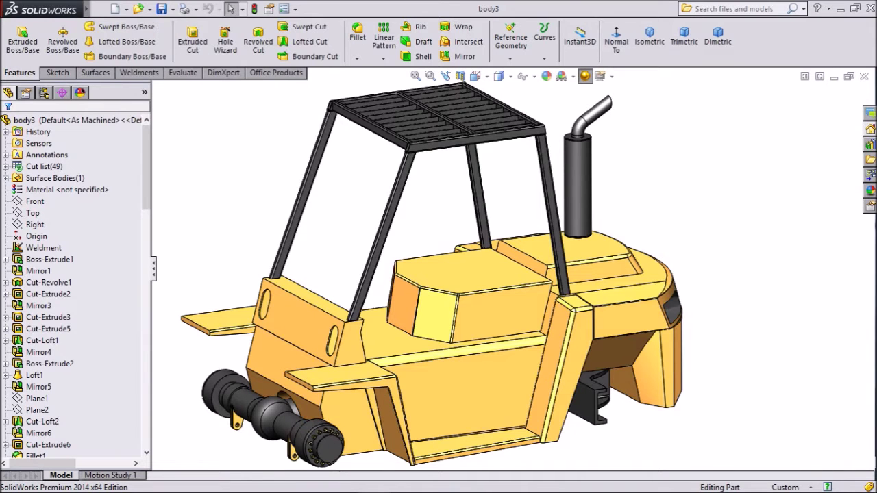
# - Start a sketch on the Right plane and view it face-on with the body sectioned along that plane
pyautogui.moveTo(480, 274); pyautogui.dragTo(387, 294, button='middle')
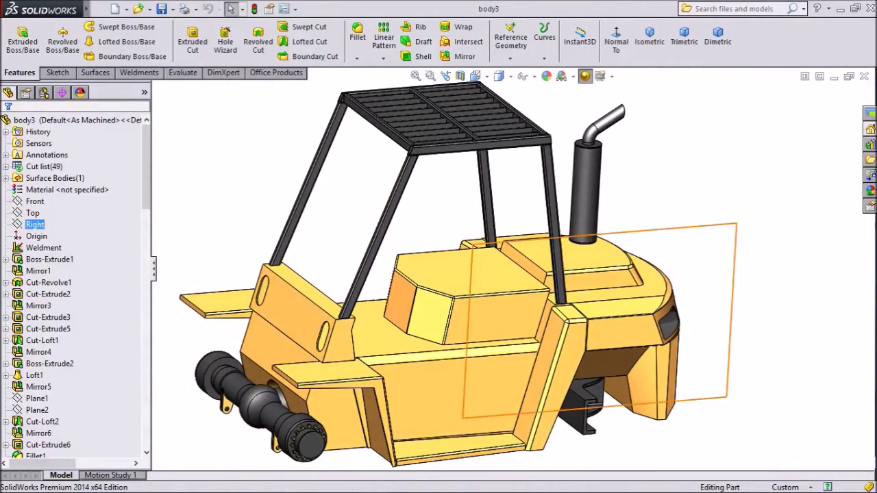
pyautogui.click(35, 224)
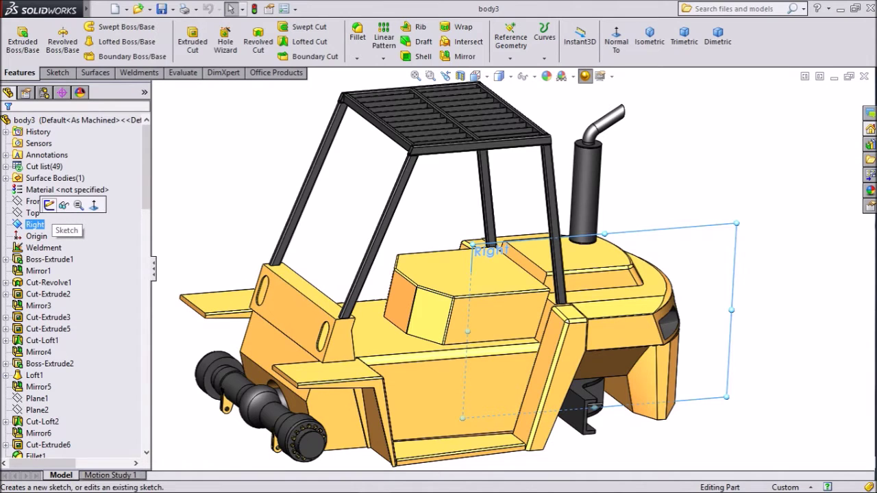
pyautogui.click(48, 205)
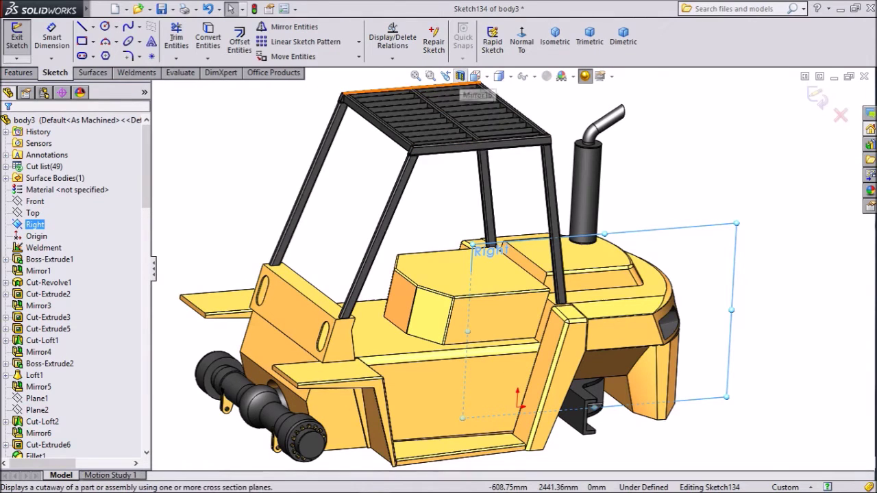
pyautogui.click(460, 76)
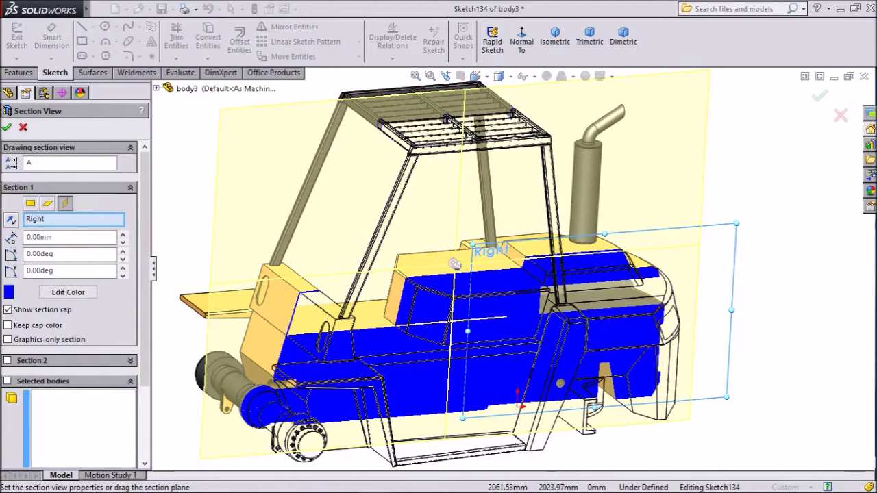
pyautogui.click(459, 76)
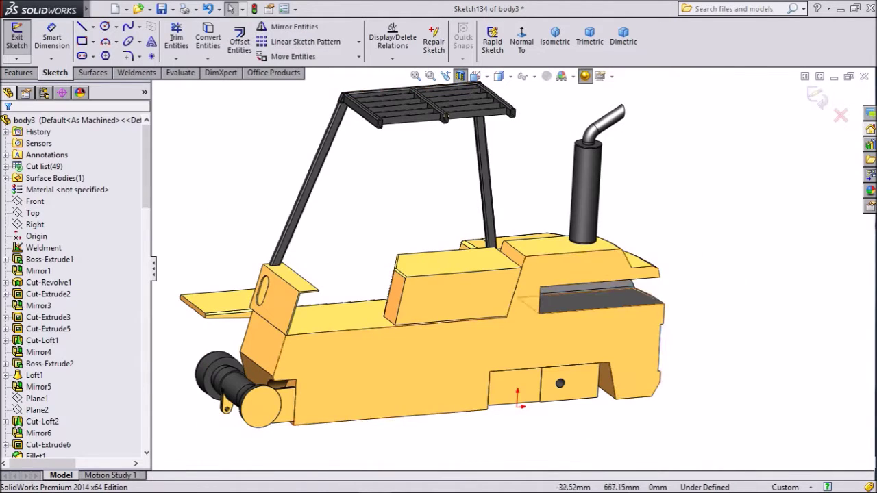
pyautogui.click(522, 41)
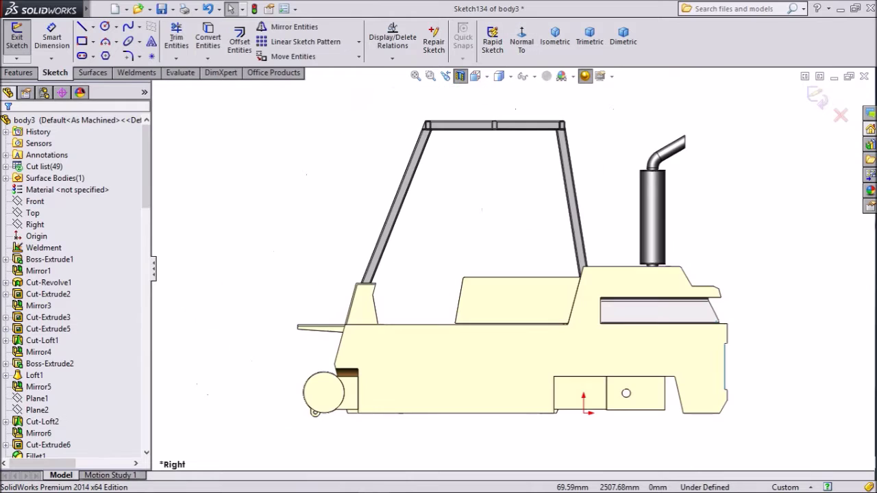
# - Sketch a closed round-topped lug profile on the body's upper edge at the front, about 140 mm wide with a vertical side about 165 mm long
pyautogui.click(82, 26)
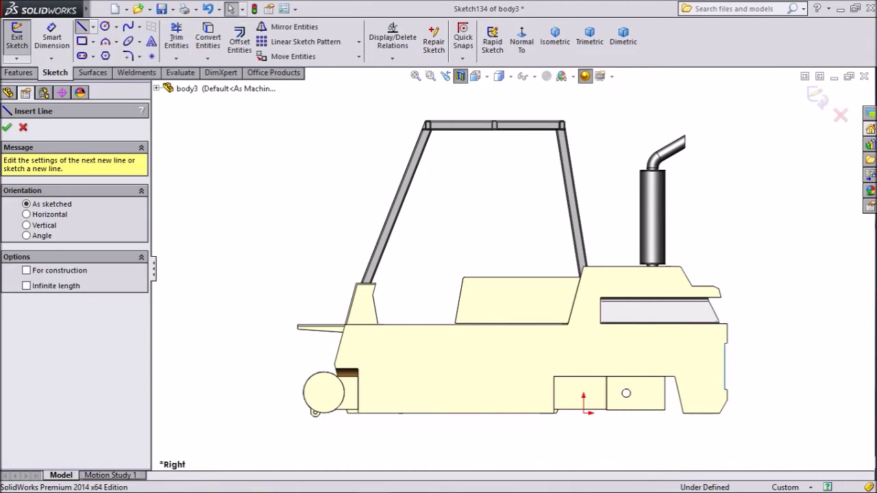
pyautogui.scroll(-10, 350, 324)
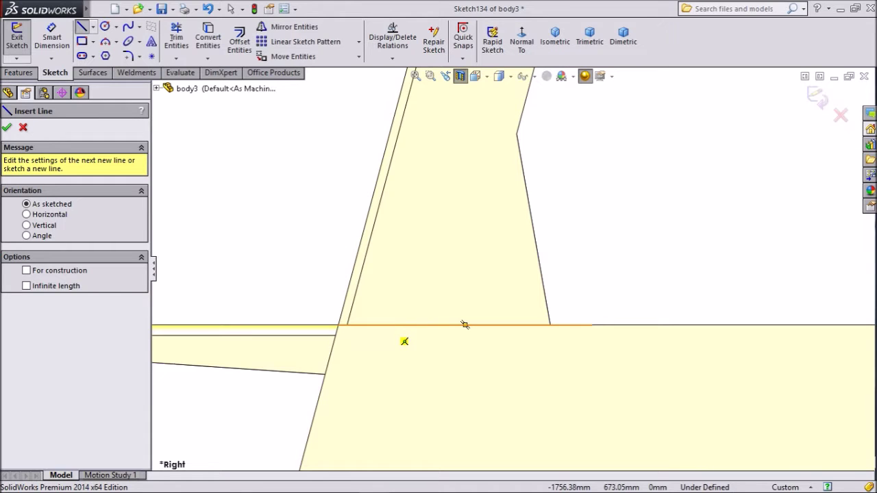
pyautogui.click(387, 325)
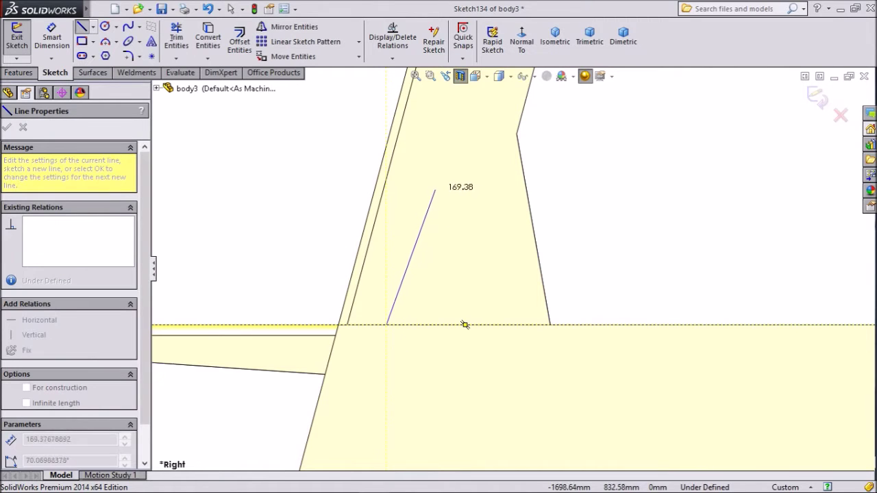
pyautogui.click(436, 185)
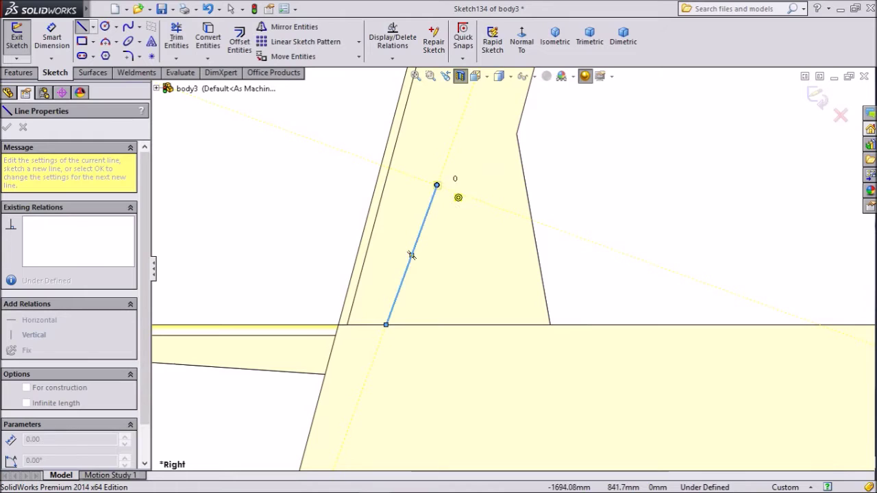
pyautogui.press('a')
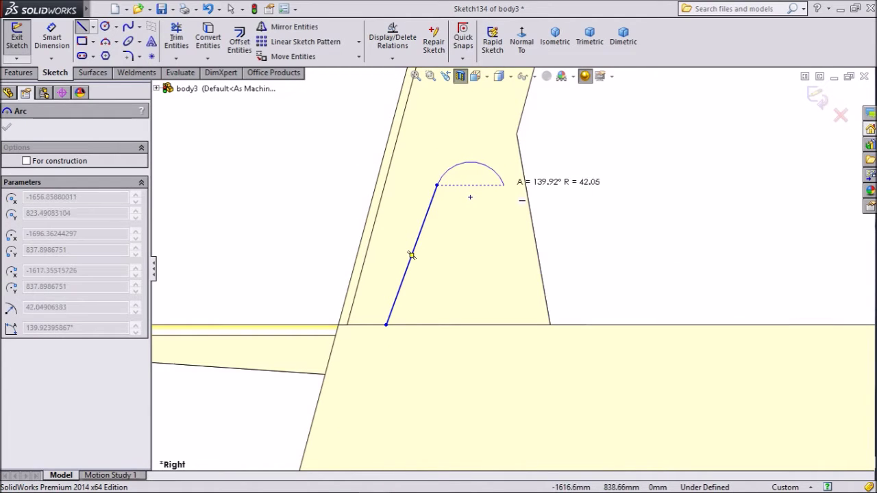
pyautogui.click(505, 184)
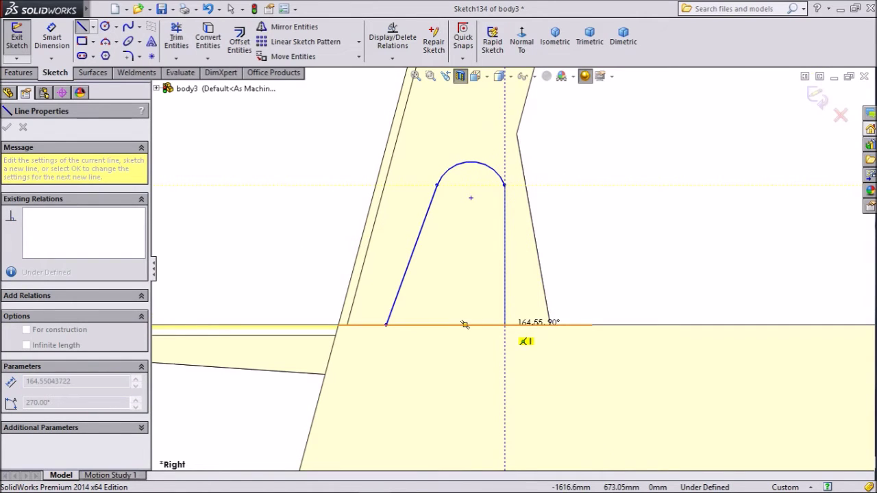
pyautogui.click(505, 324)
pyautogui.click(387, 324)
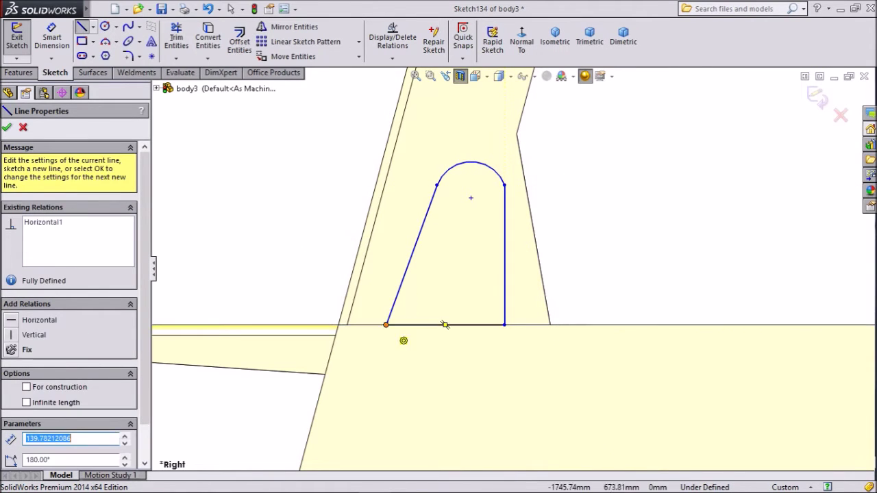
pyautogui.rightClick(534, 230)
pyautogui.click(590, 147)
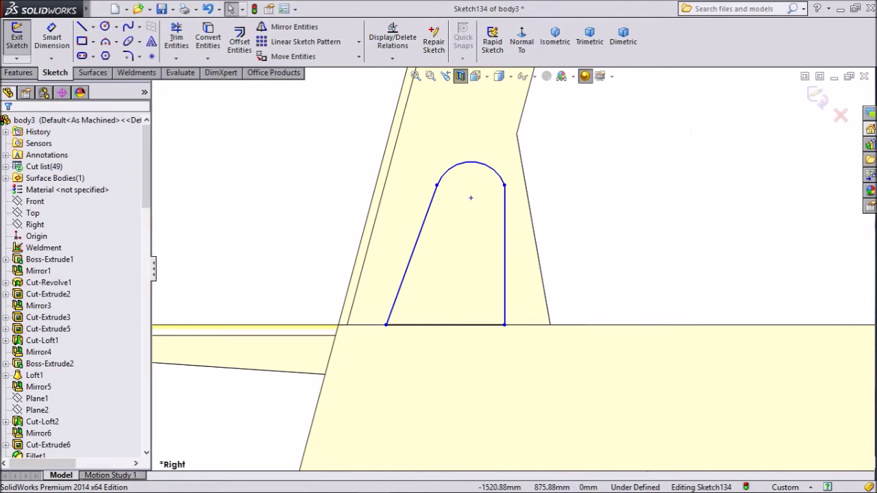
# - Dimension the lug profile's vertical side and its base line to 100 mm each
pyautogui.click(52, 39)
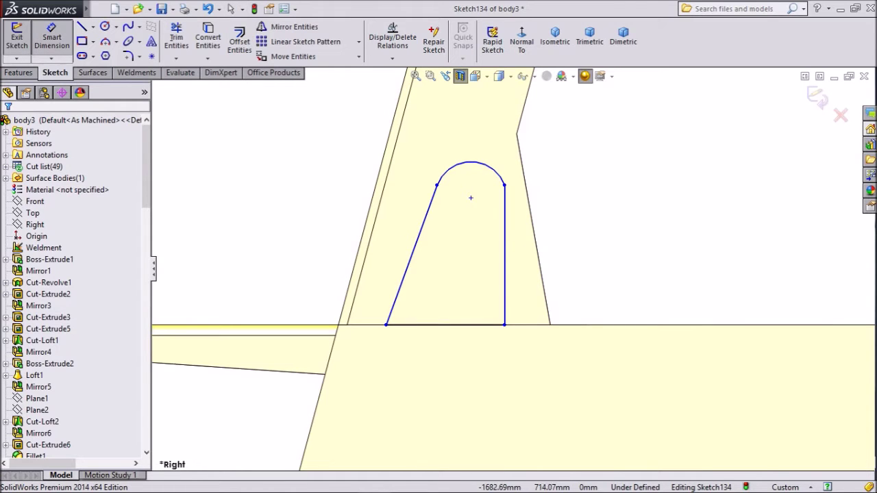
pyautogui.click(505, 254)
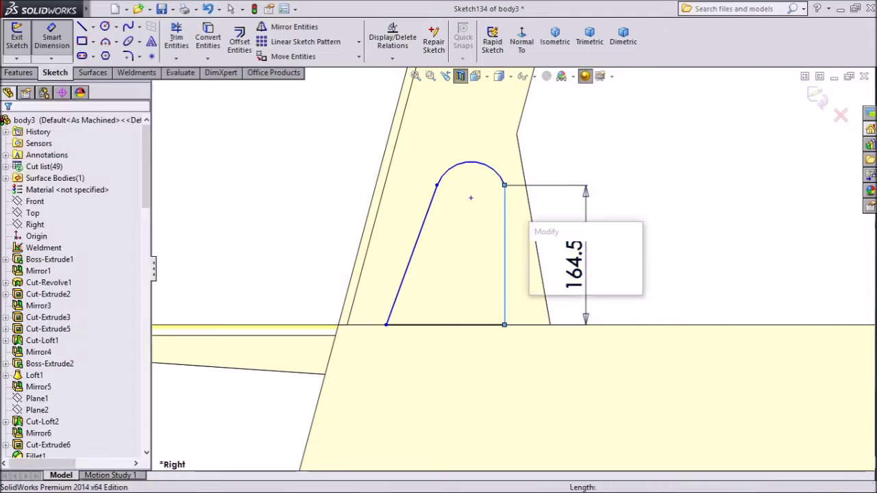
pyautogui.click(586, 254)
pyautogui.write('100')
pyautogui.press('Return')
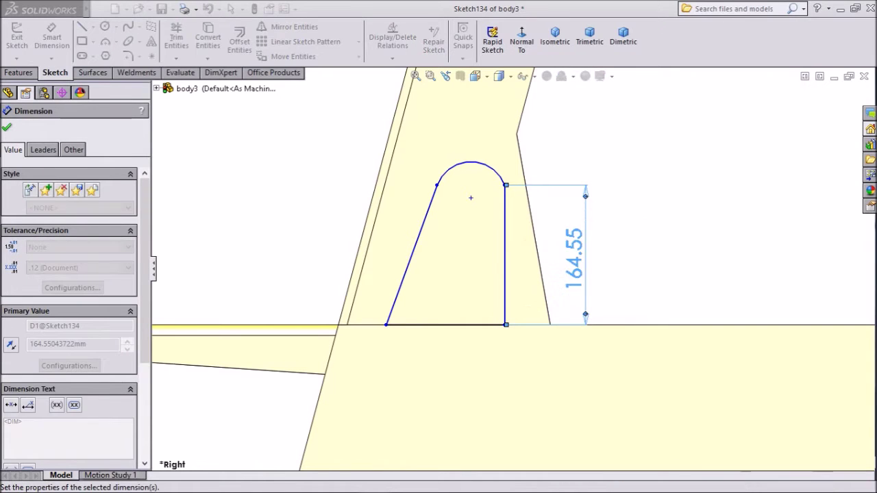
pyautogui.click(445, 325)
pyautogui.click(443, 342)
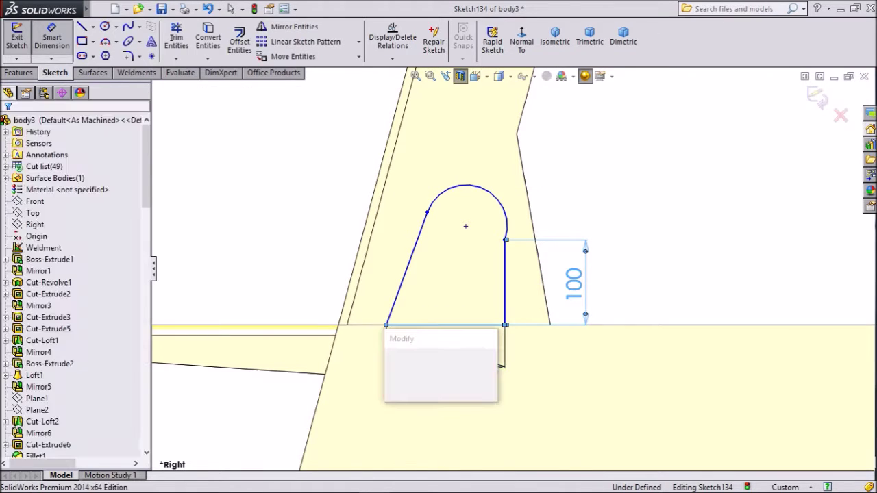
pyautogui.write('100')
pyautogui.press('Return')
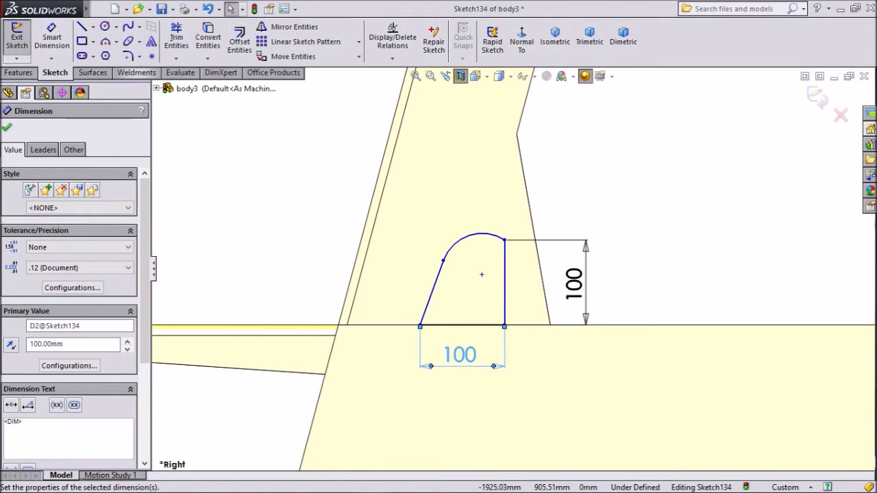
# - Make the lug profile's top arc tangent to its vertical side
pyautogui.scroll(-2, 483, 276)
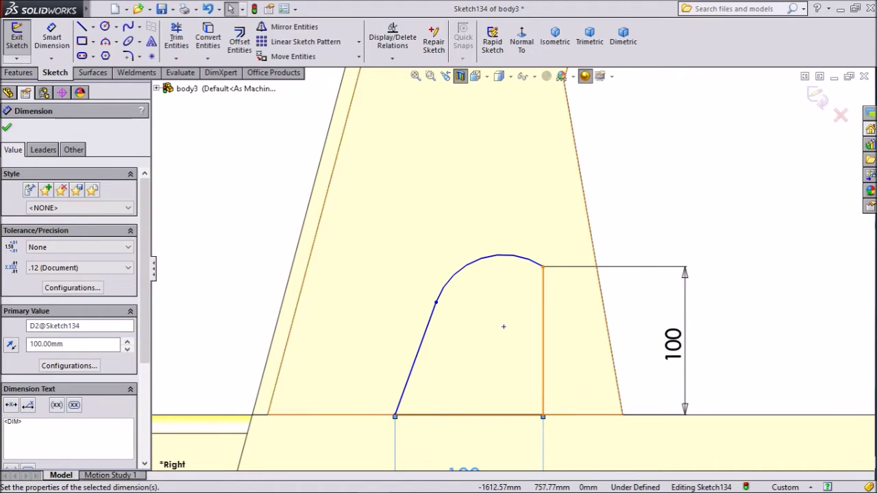
pyautogui.click(544, 284)
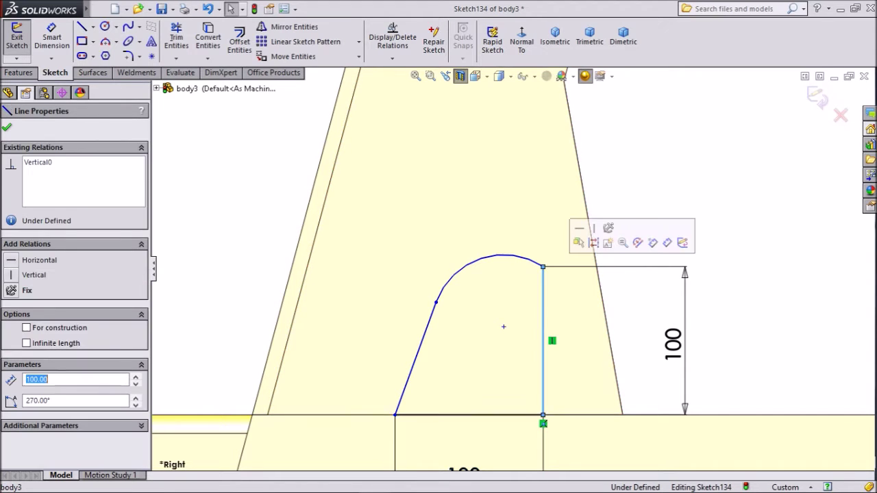
pyautogui.keyDown('ctrl'); pyautogui.click(529, 260); pyautogui.keyUp('ctrl')
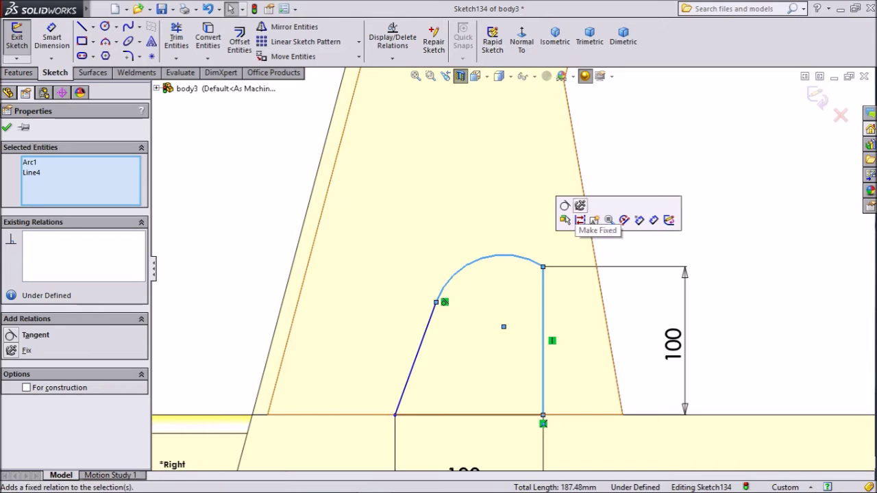
pyautogui.click(566, 205)
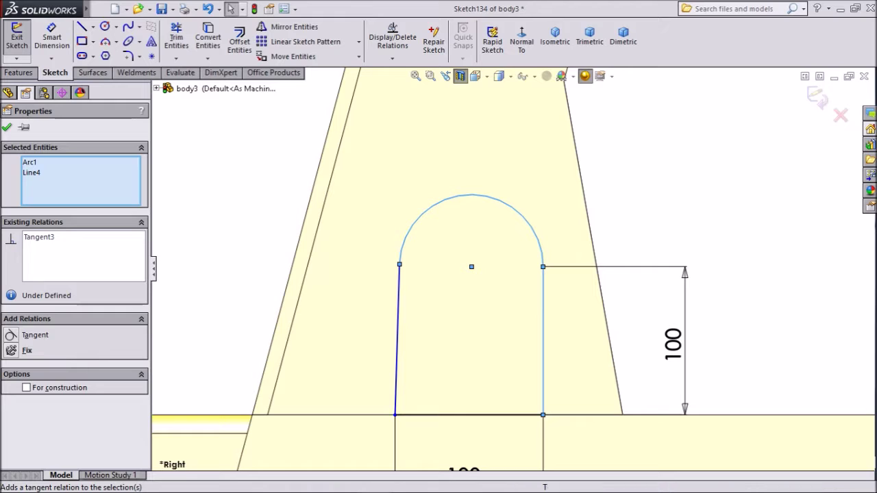
pyautogui.keyDown('ctrl'); pyautogui.click(397, 339); pyautogui.keyUp('ctrl')
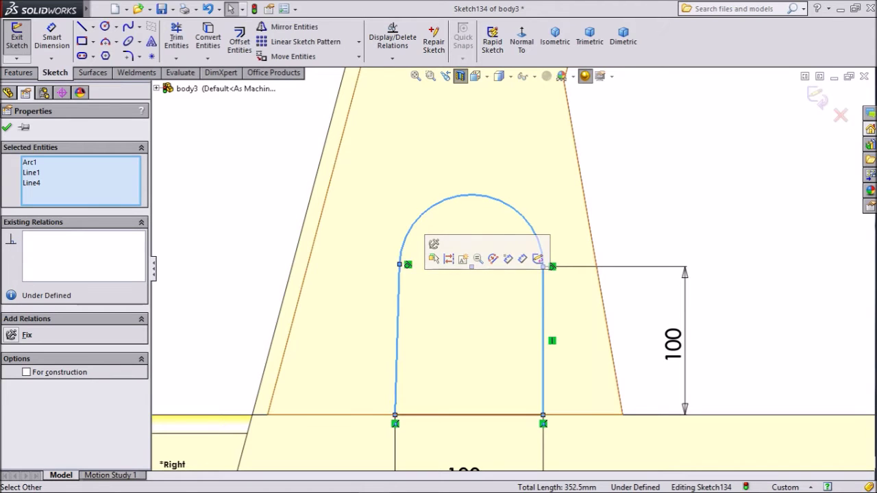
# - Dimension the lug profile's top arc to a 30 mm radius
pyautogui.click(52, 38)
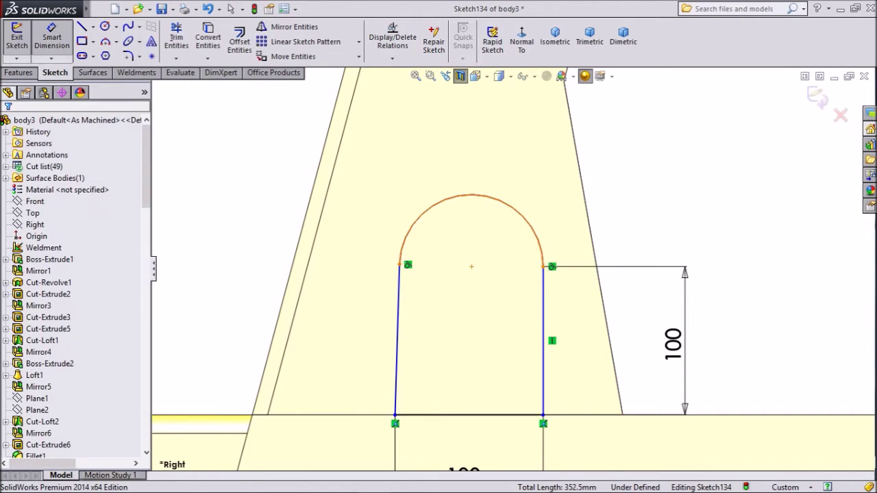
pyautogui.click(489, 198)
pyautogui.click(511, 151)
pyautogui.write('30')
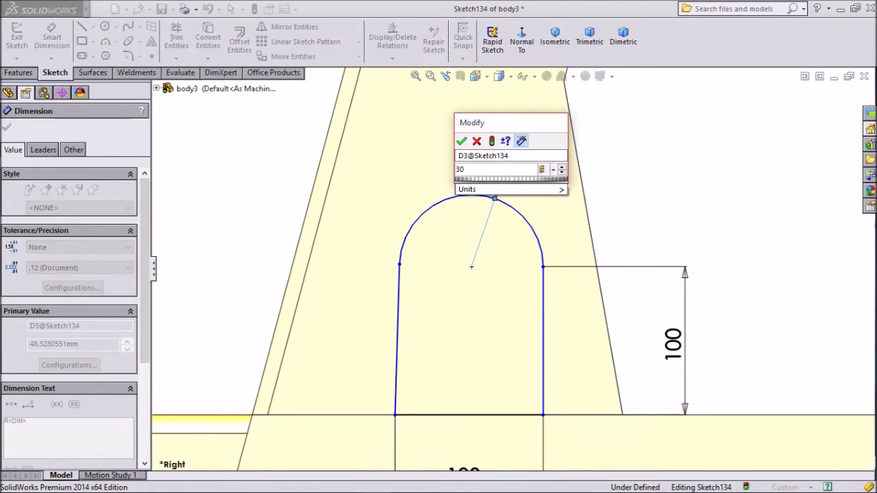
pyautogui.press('Return')
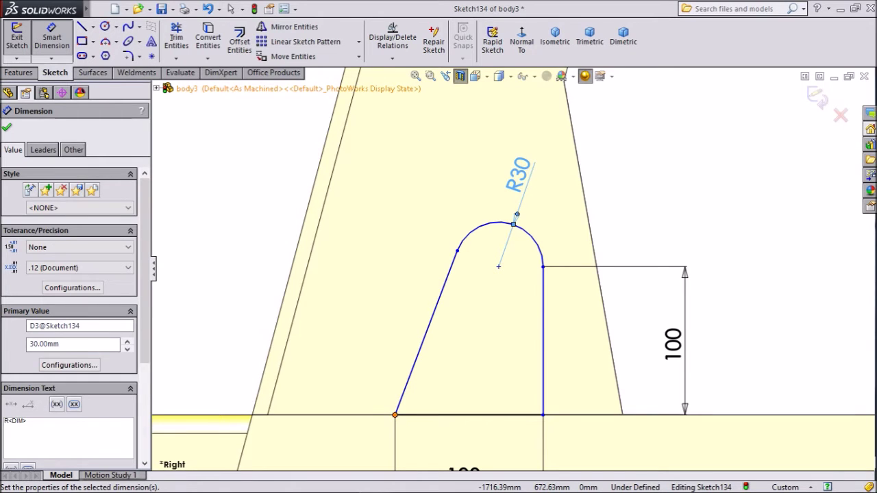
# - Locate the profile's slanted-side base corner 50 mm from the lower vertex of the inner slanted edge on the front panel
pyautogui.click(395, 415)
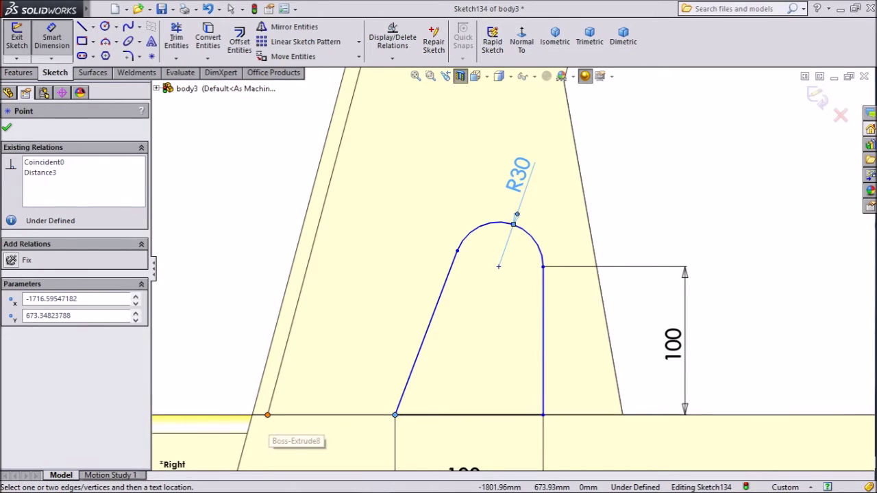
pyautogui.click(268, 415)
pyautogui.click(323, 426)
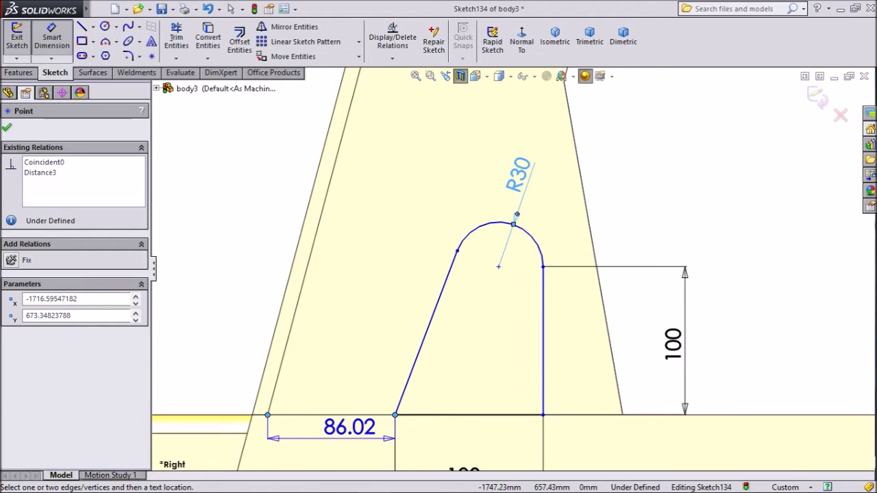
pyautogui.scroll(2, 514, 271)
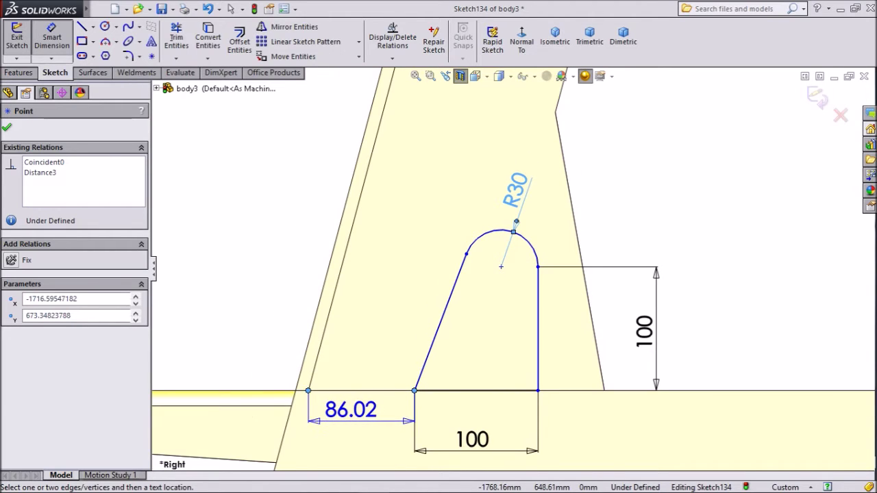
pyautogui.click(351, 410)
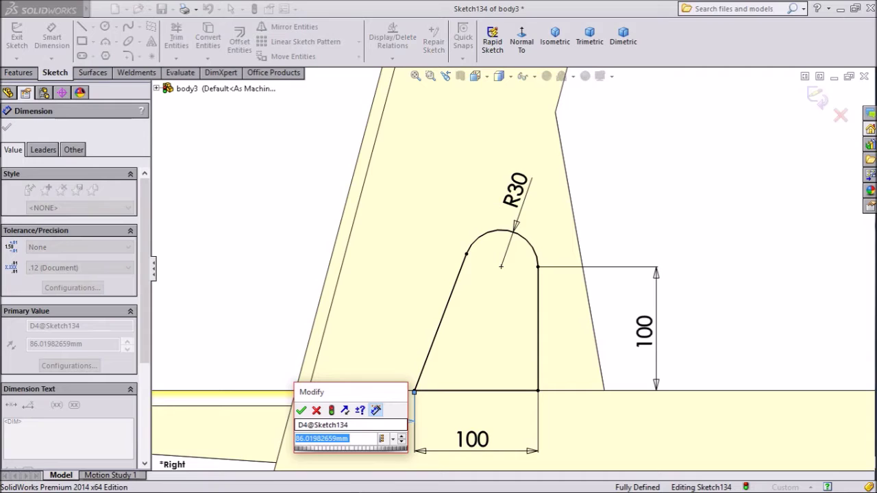
pyautogui.write('50')
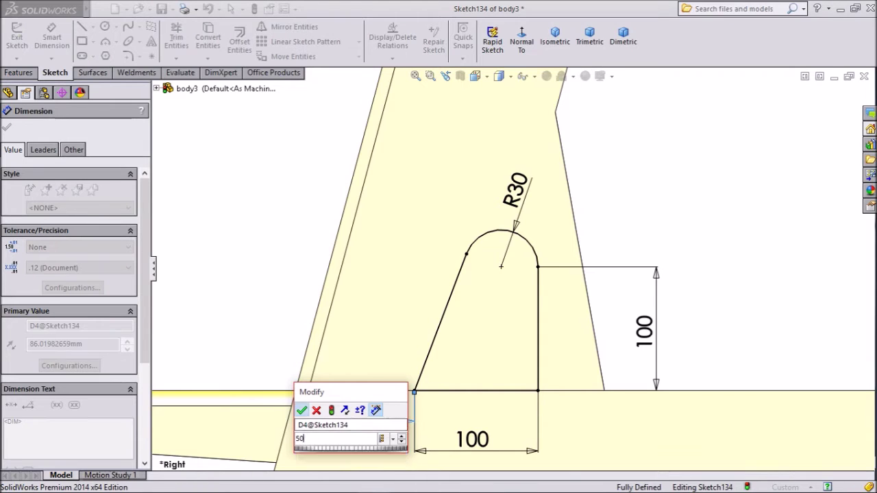
pyautogui.press('Return')
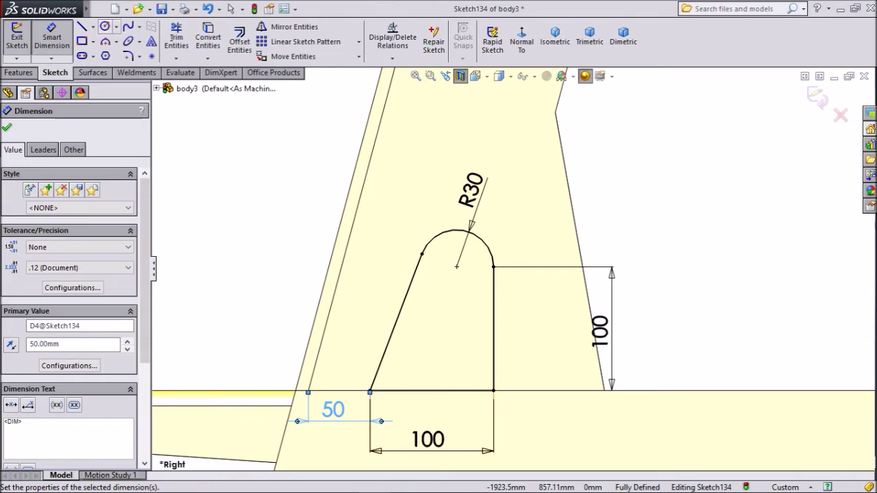
# - Sketch a circle of about 11.6 mm radius centred on the lug's top arc
pyautogui.click(104, 26)
pyautogui.click(457, 266)
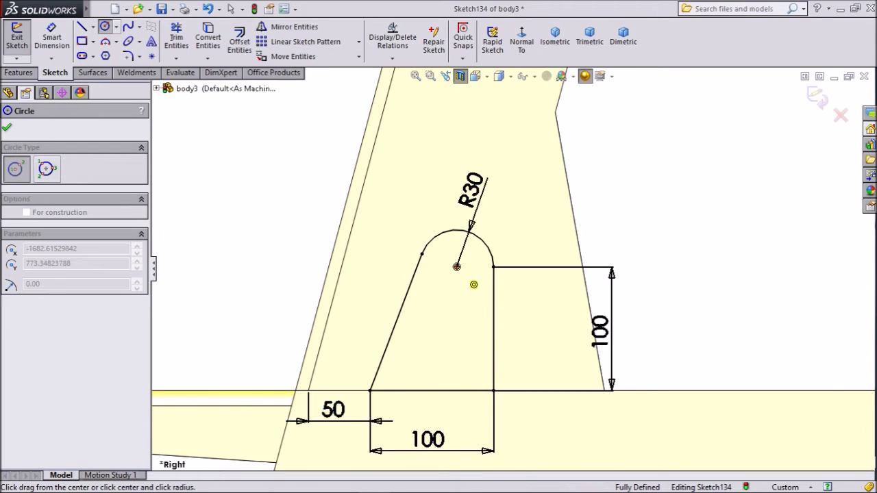
pyautogui.click(464, 260)
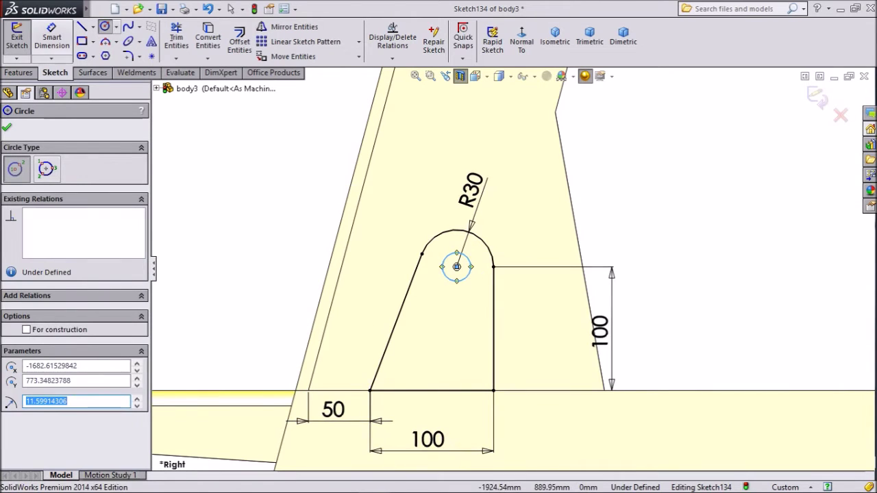
# - Dimension the hole circle in the lug sketch to a 20 mm diameter
pyautogui.click(52, 38)
pyautogui.click(446, 256)
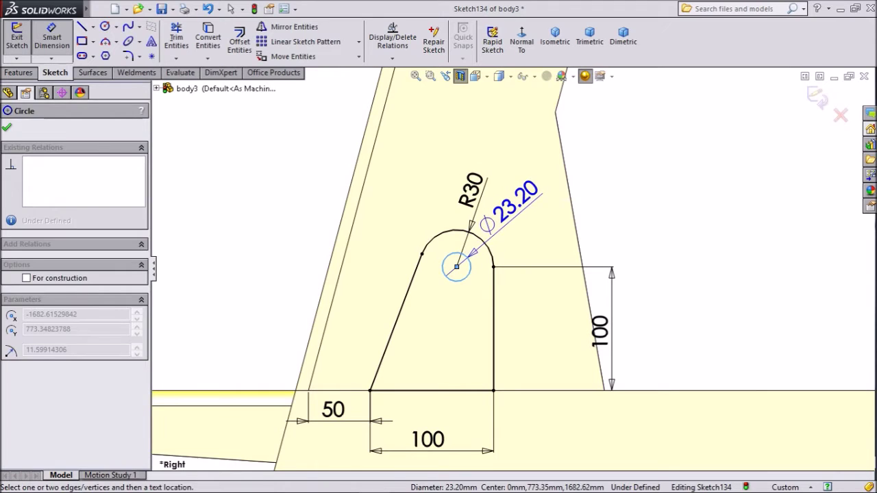
pyautogui.click(473, 200)
pyautogui.write('20')
pyautogui.press('Return')
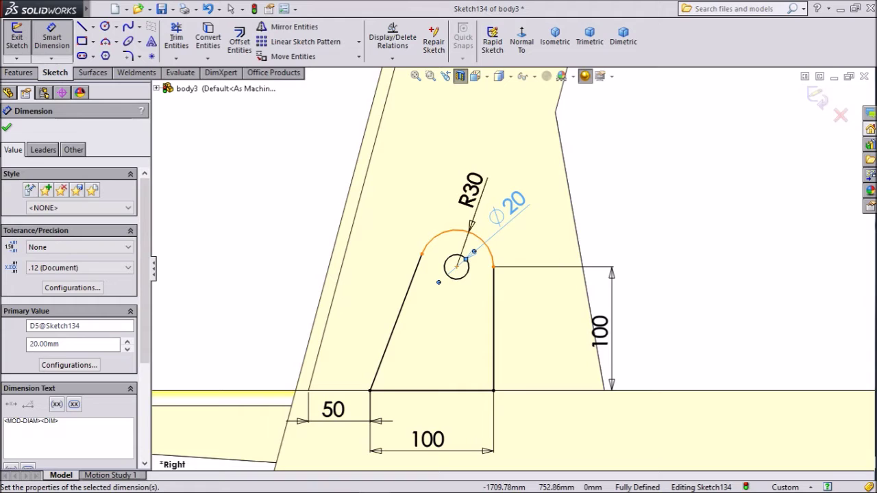
pyautogui.press('Escape')
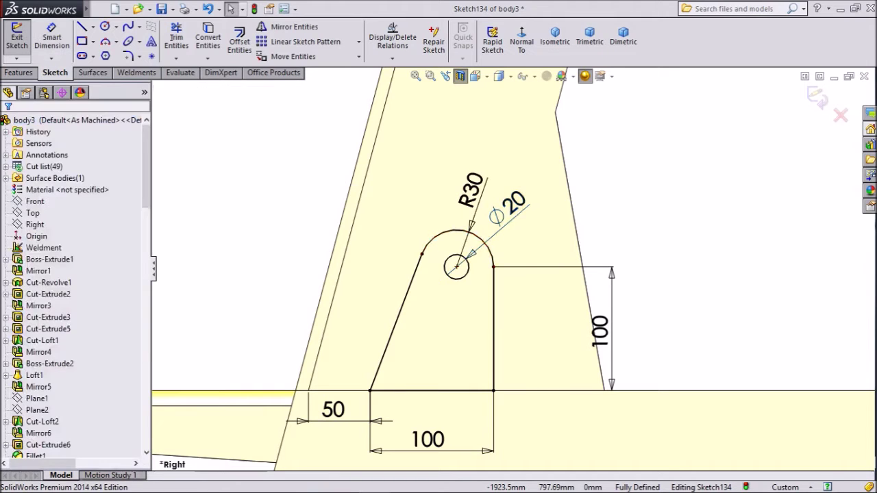
# - Extrude the lug profile 10 mm blind, starting at a 508 mm offset from the sketch plane
pyautogui.click(19, 72)
pyautogui.click(22, 41)
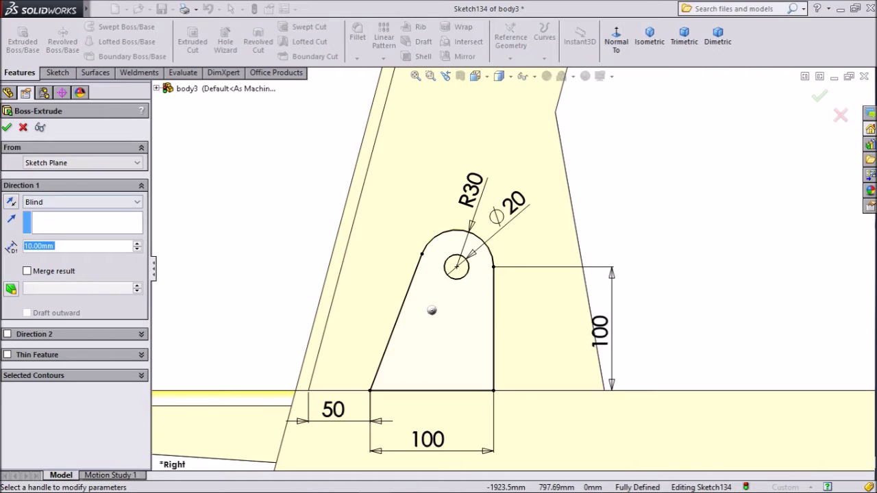
pyautogui.click(82, 163)
pyautogui.click(82, 199)
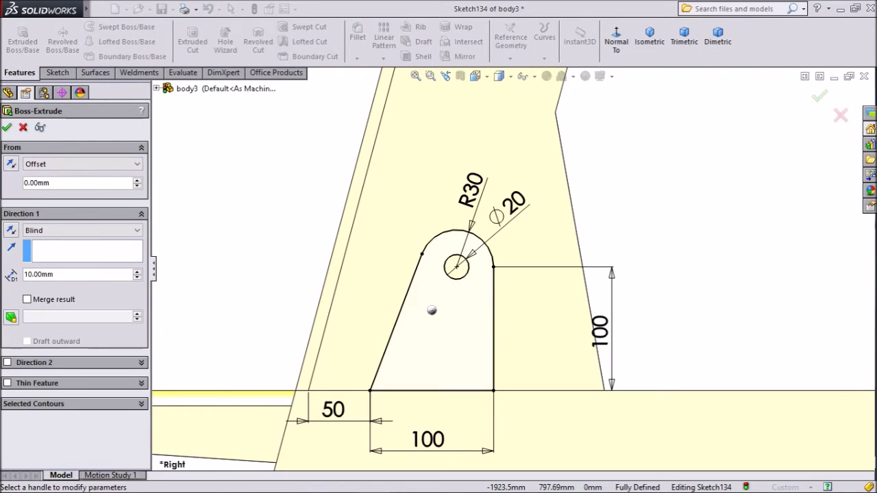
pyautogui.write('508')
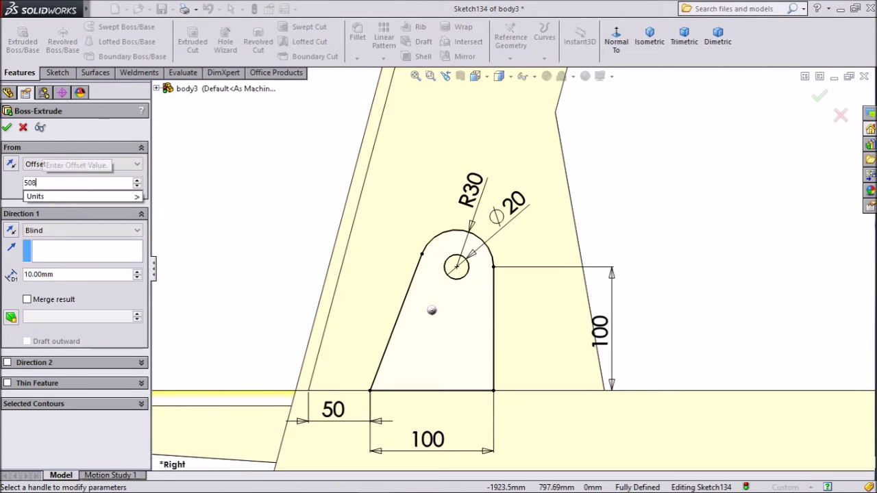
pyautogui.press('Return')
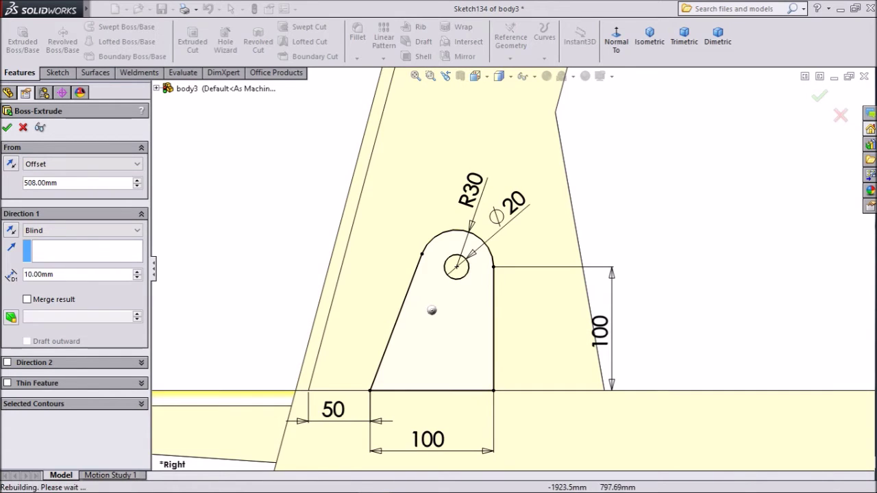
pyautogui.press('Return')
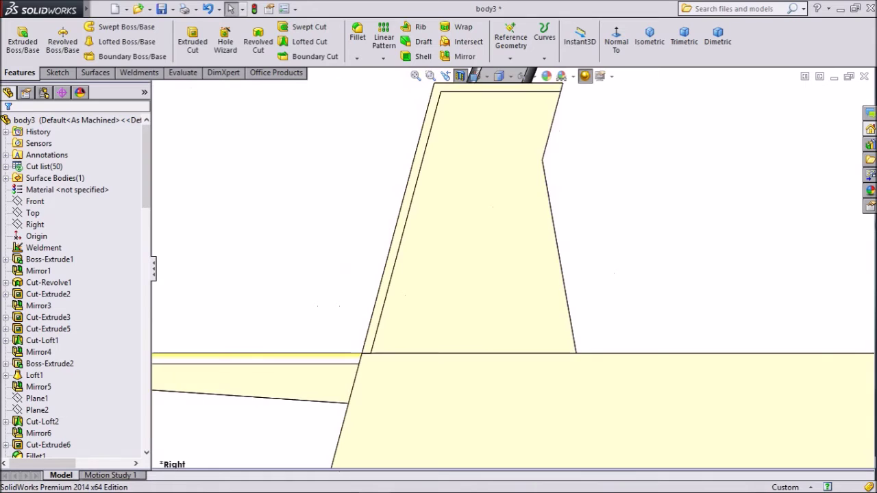
# - Turn off the section view and examine the extruded lug beside the front panel
pyautogui.click(460, 76)
pyautogui.scroll(2, 513, 269)
pyautogui.scroll(3, 508, 272)
pyautogui.moveTo(485, 260); pyautogui.dragTo(396, 323, button='middle')
pyautogui.scroll(-5, 528, 264)
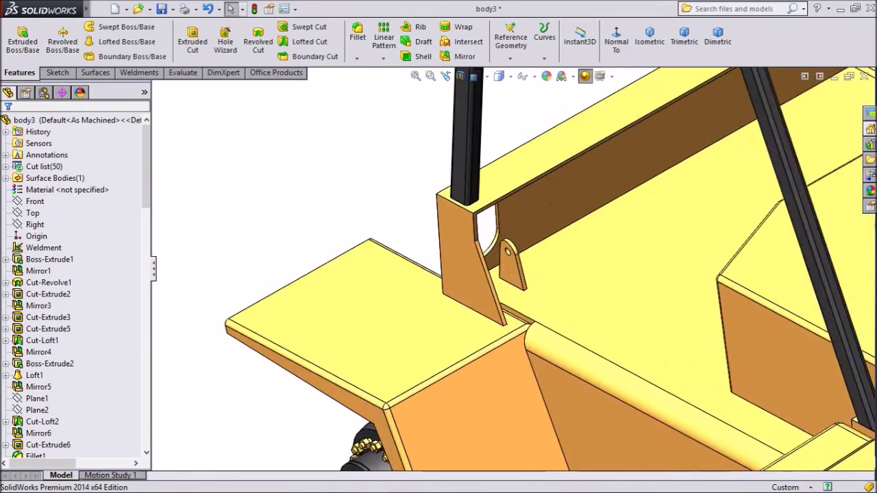
pyautogui.scroll(3, 524, 291)
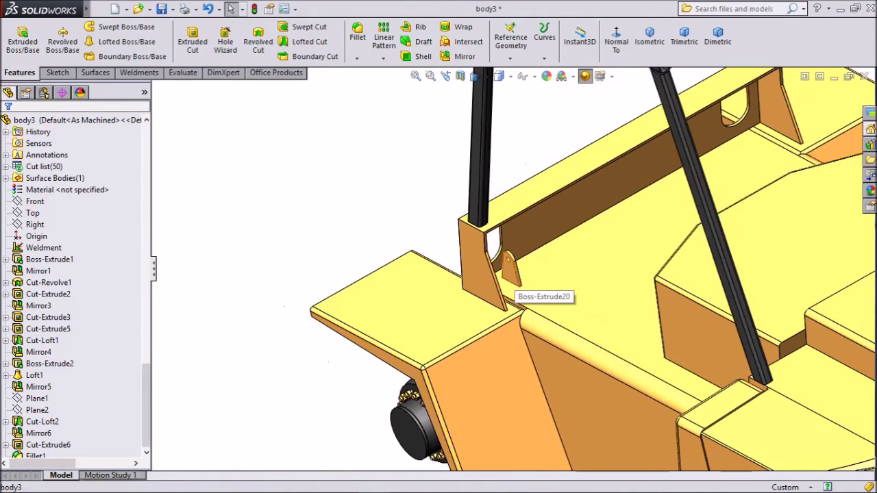
pyautogui.rightClick(510, 288)
pyautogui.press('Escape')
pyautogui.scroll(-2, 518, 274)
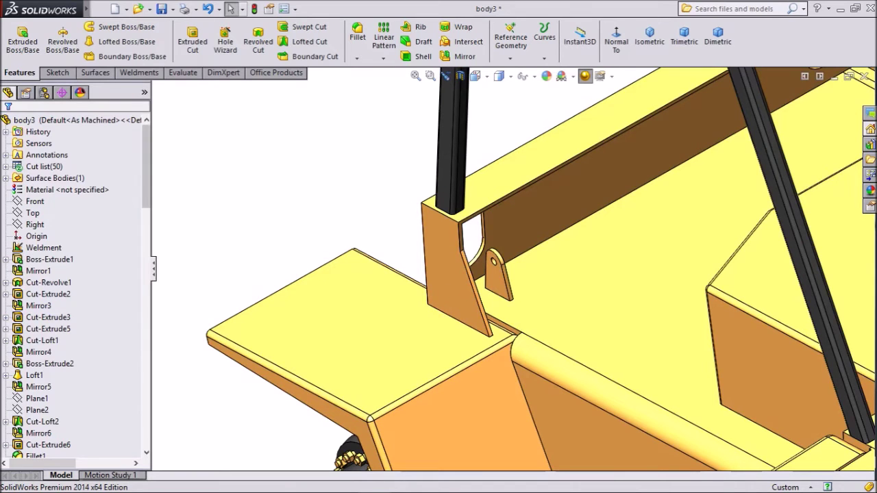
# - Reuse the lug sketch for a second 10 mm blind extrusion starting at a 538 mm offset from the sketch plane
pyautogui.moveTo(146, 168); pyautogui.dragTo(146, 408)
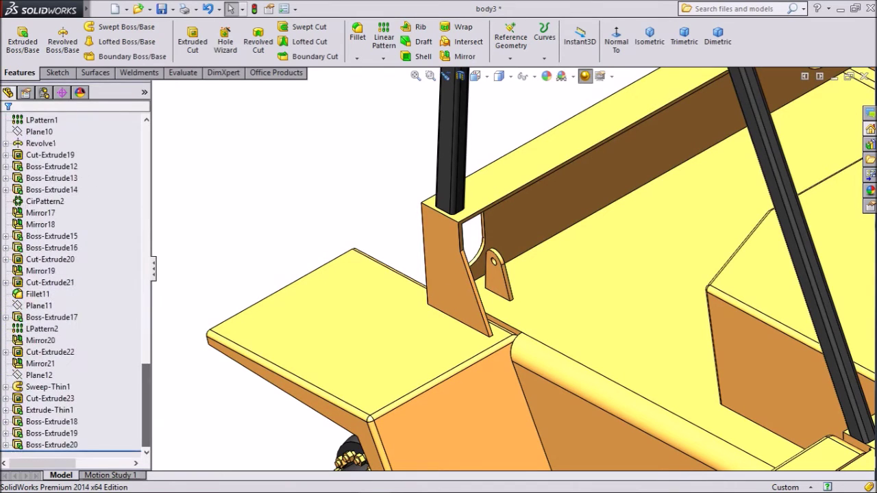
pyautogui.click(6, 446)
pyautogui.click(55, 445)
pyautogui.click(23, 43)
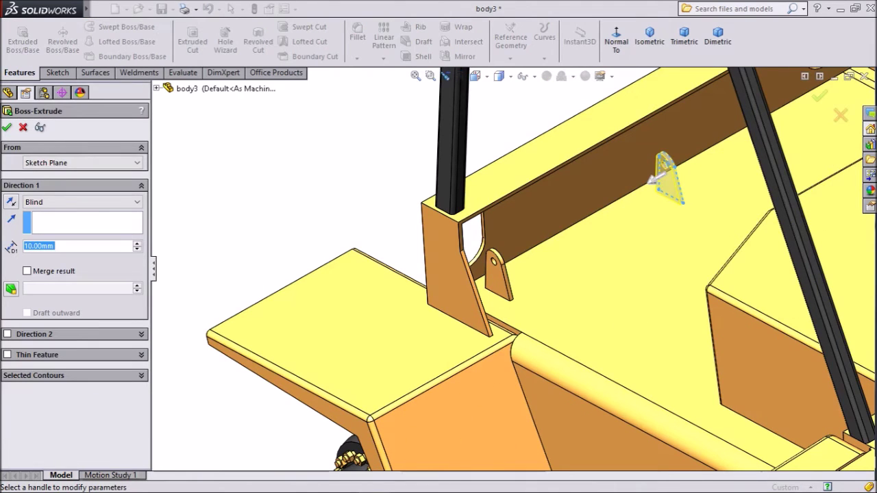
pyautogui.click(83, 163)
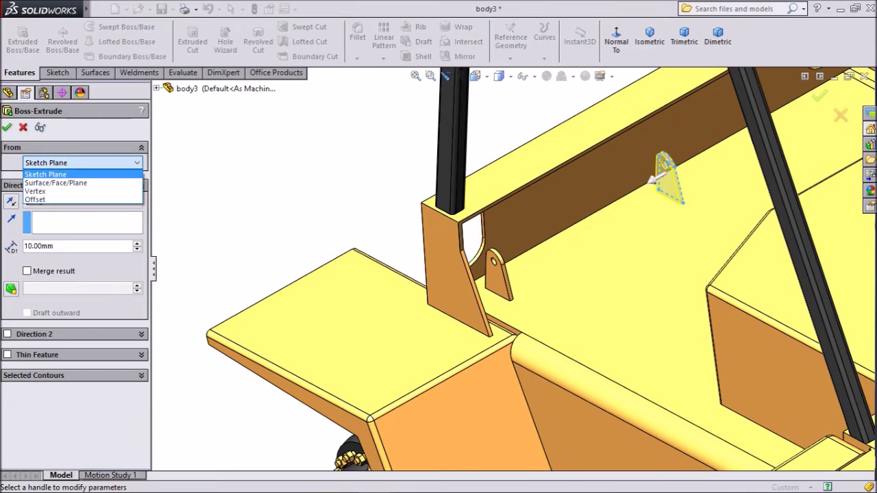
pyautogui.click(35, 199)
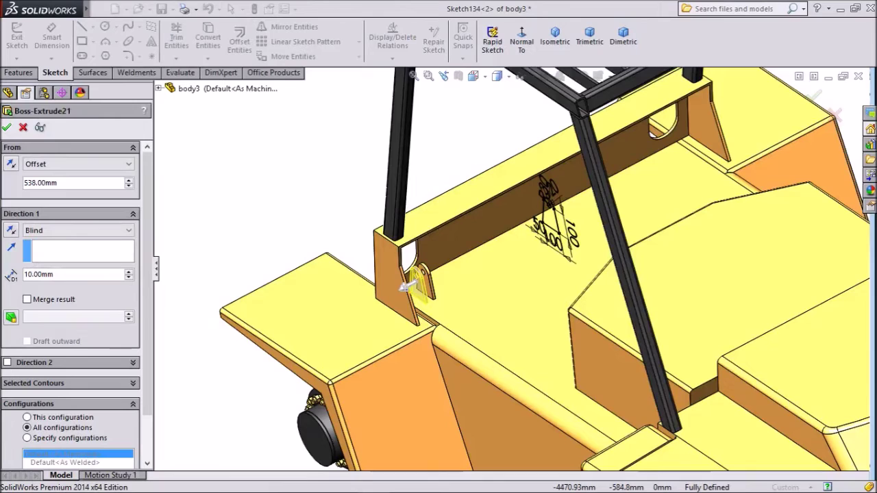
pyautogui.press('Return')
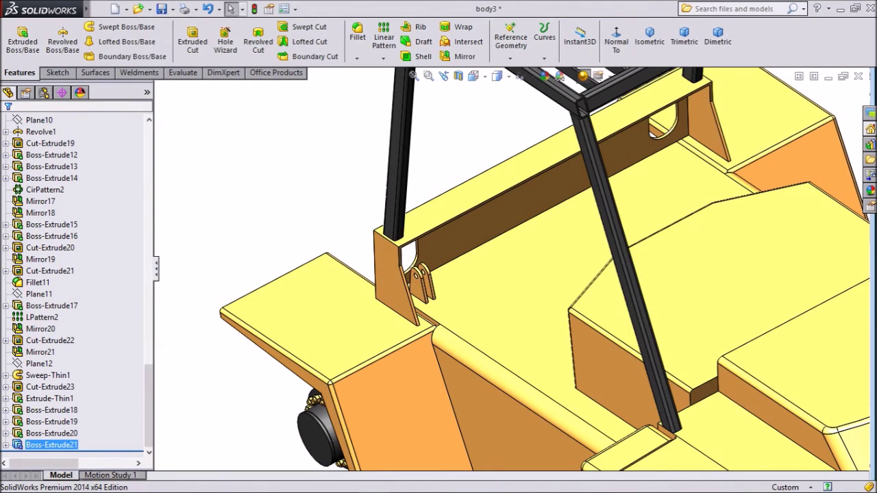
# - Mirror both lug extrusions about the Right plane to the opposite side of the forklift body
pyautogui.moveTo(149, 406); pyautogui.dragTo(149, 164)
pyautogui.click(35, 224)
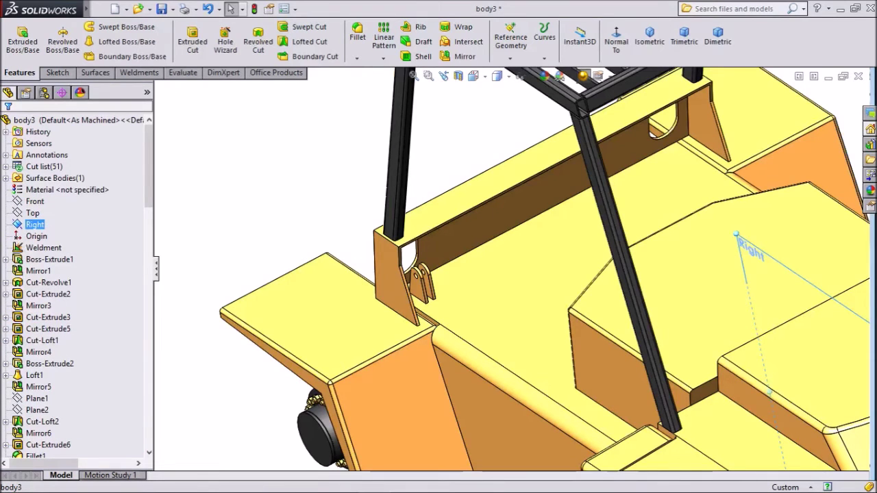
pyautogui.click(384, 58)
pyautogui.click(403, 96)
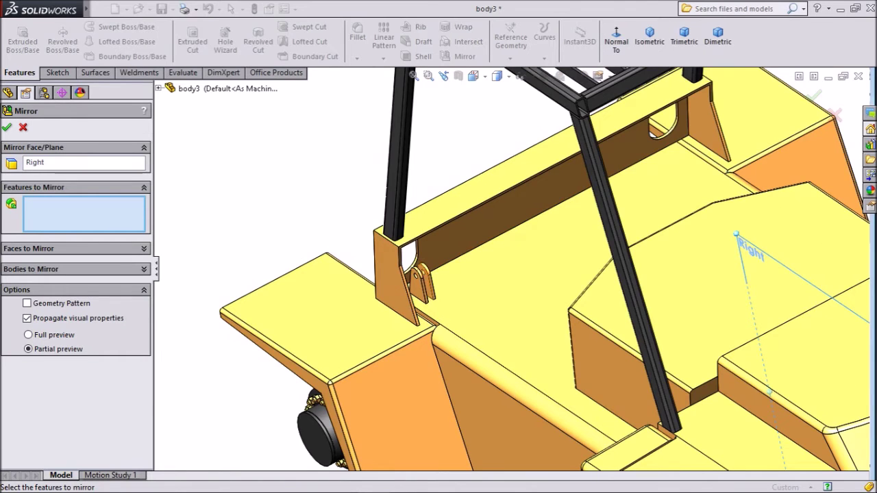
pyautogui.scroll(-4, 403, 281)
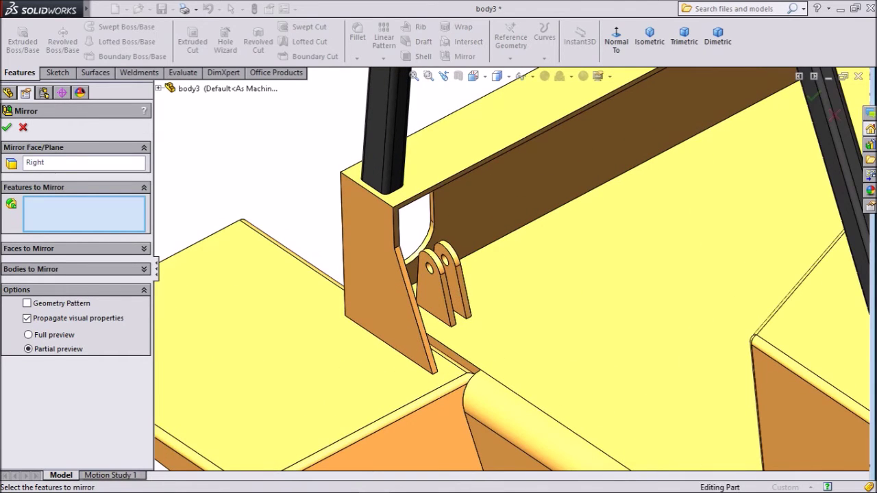
pyautogui.click(462, 298)
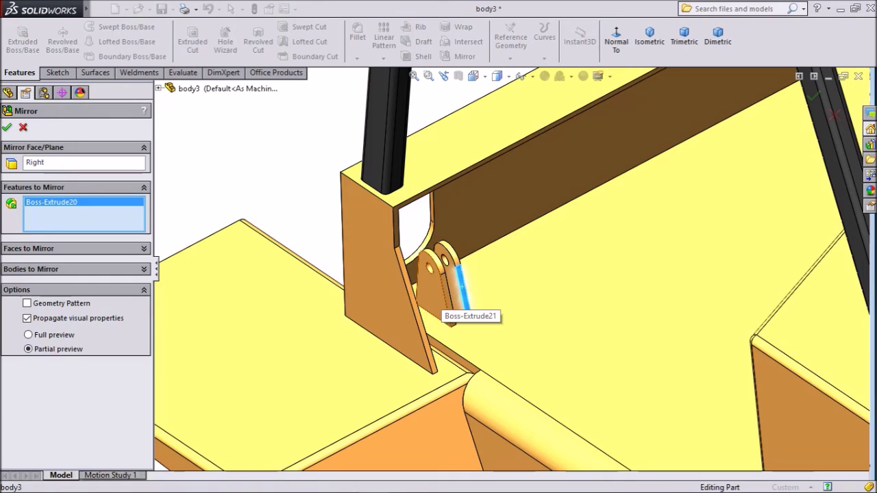
pyautogui.click(426, 302)
pyautogui.scroll(4, 427, 301)
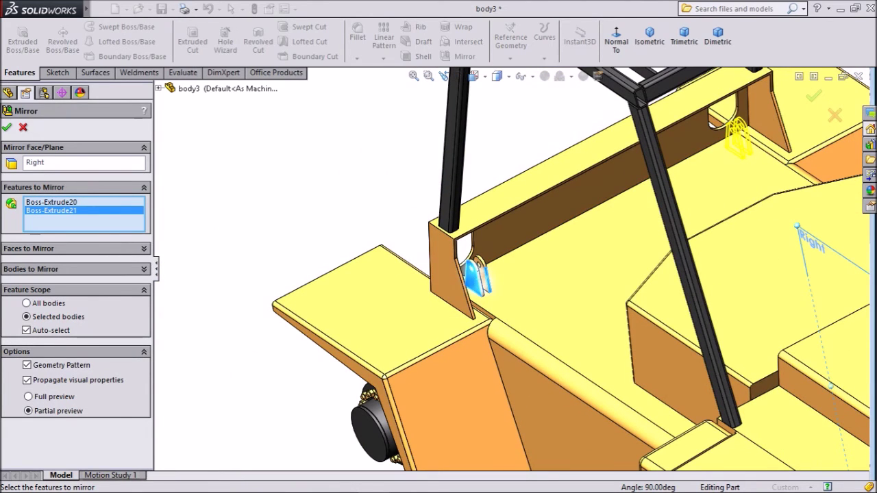
pyautogui.click(7, 128)
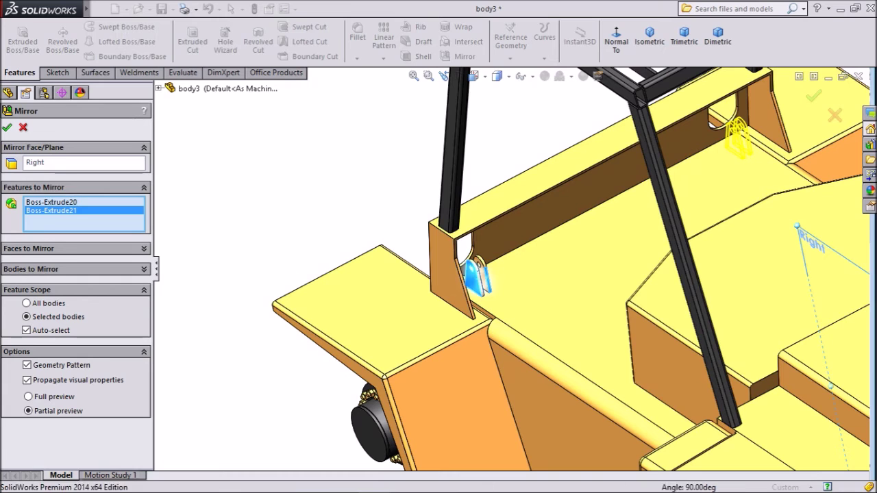
# - Examine the mirrored lug pairs and the whole forklift body
pyautogui.scroll(2, 722, 219)
pyautogui.scroll(-3, 741, 188)
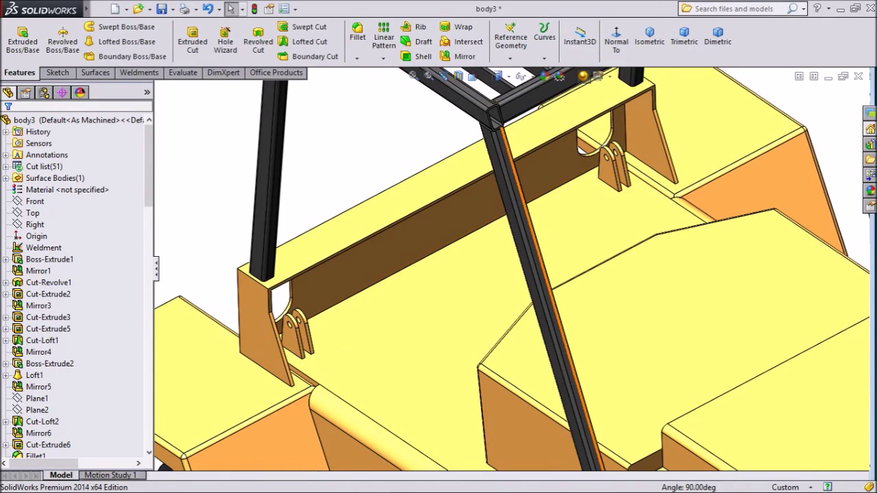
pyautogui.scroll(4, 450, 303)
pyautogui.scroll(1, 451, 303)
pyautogui.scroll(-2, 573, 346)
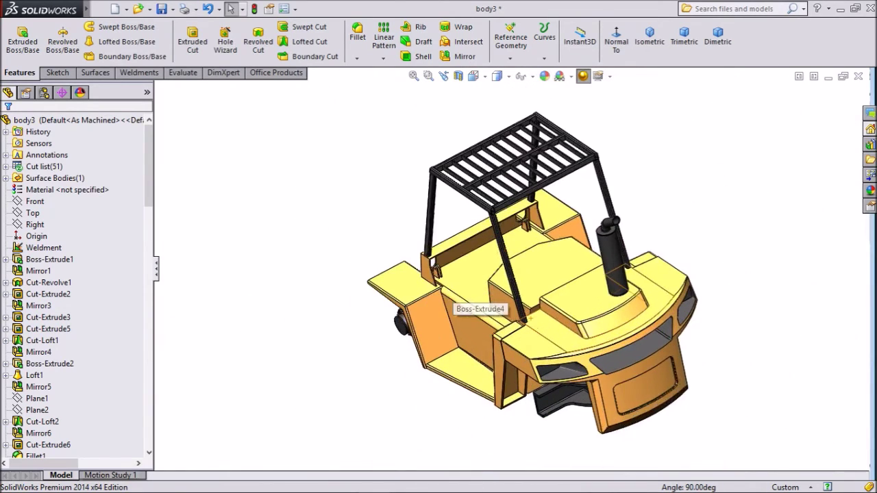
pyautogui.moveTo(653, 240); pyautogui.dragTo(665, 215, button='middle')
pyautogui.scroll(1, 642, 190)
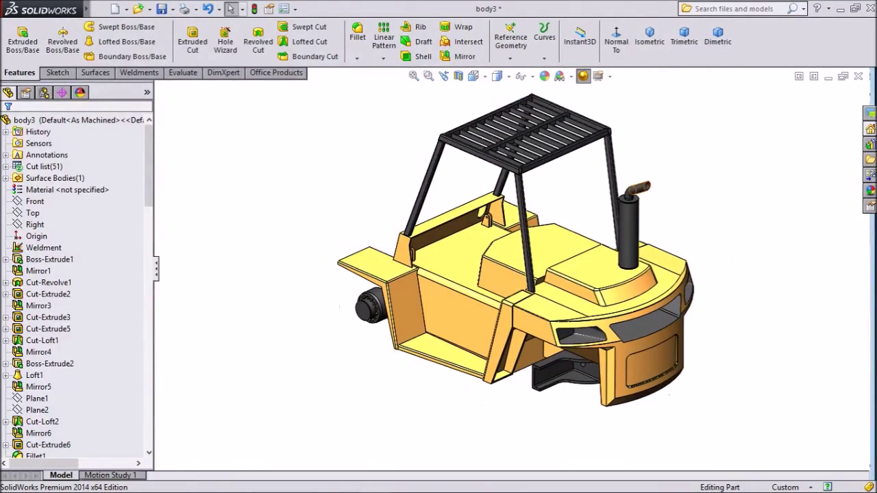